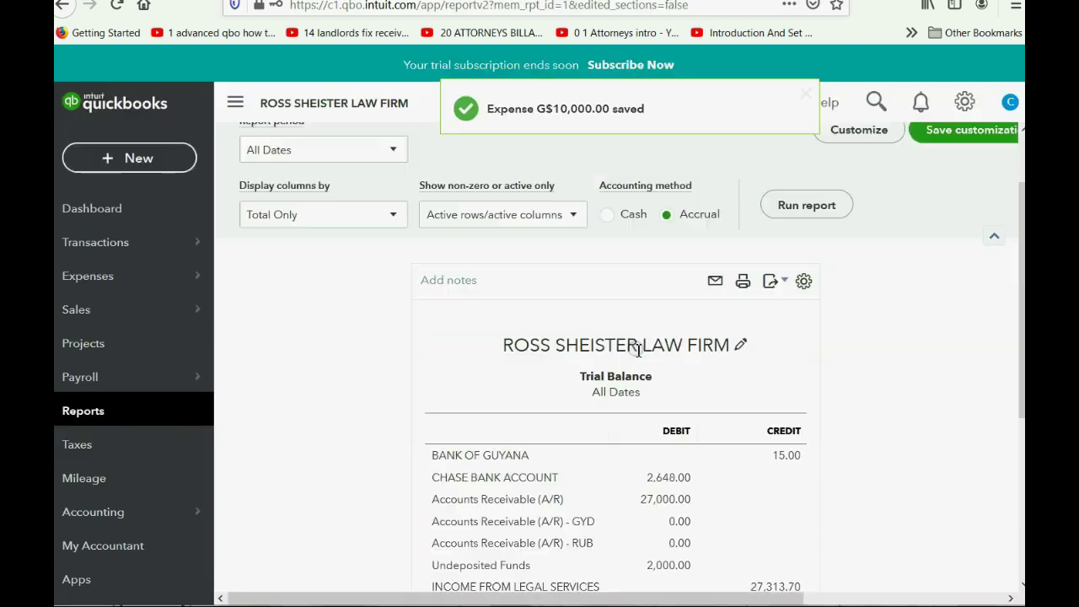
pyautogui.scroll(-3, 745, 353)
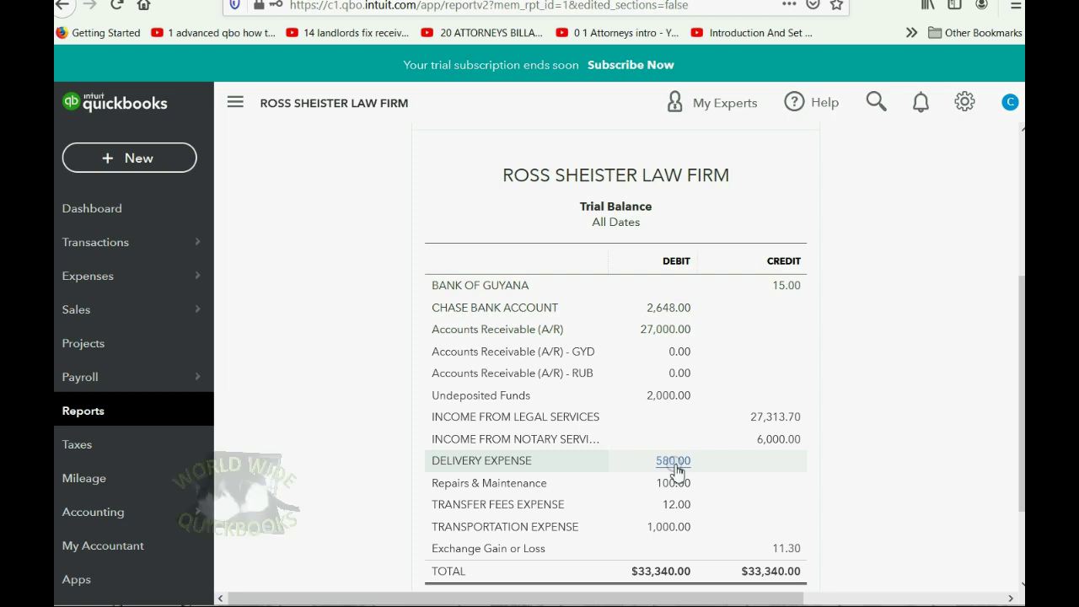
pyautogui.click(785, 552)
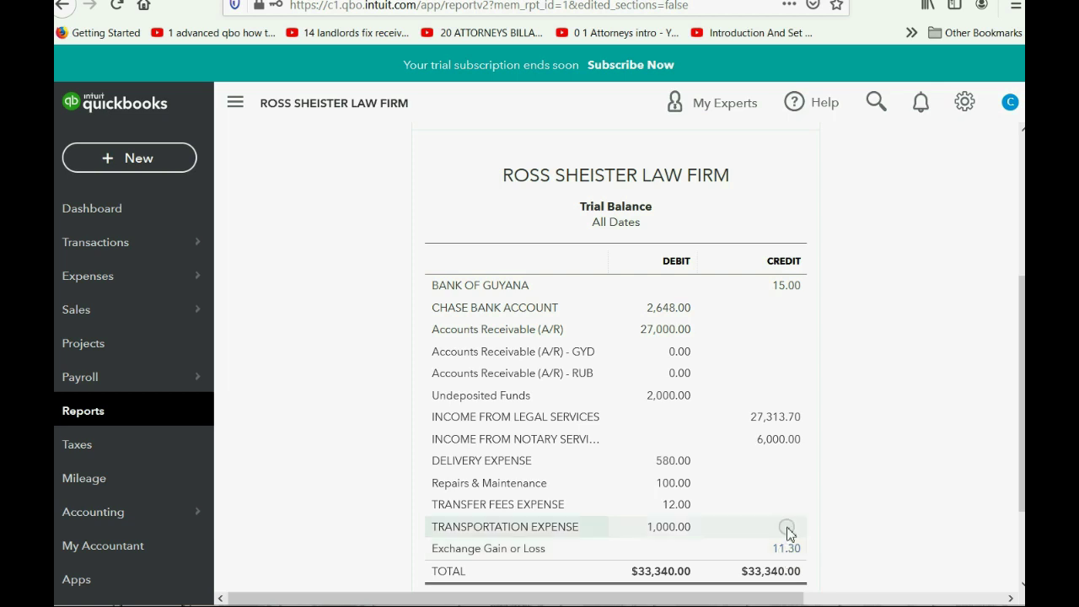
pyautogui.click(787, 288)
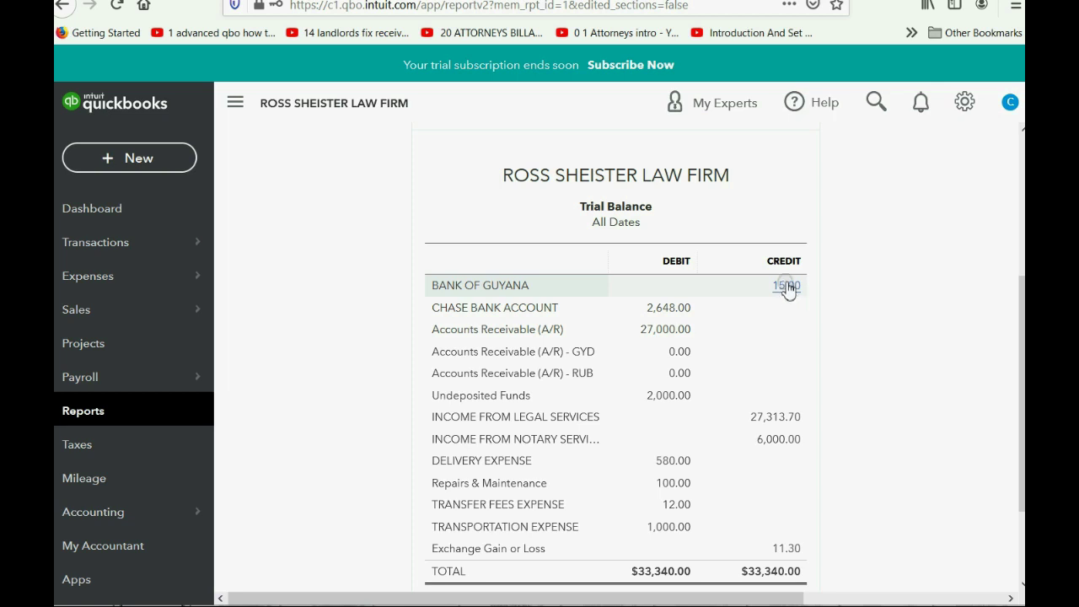
pyautogui.click(790, 549)
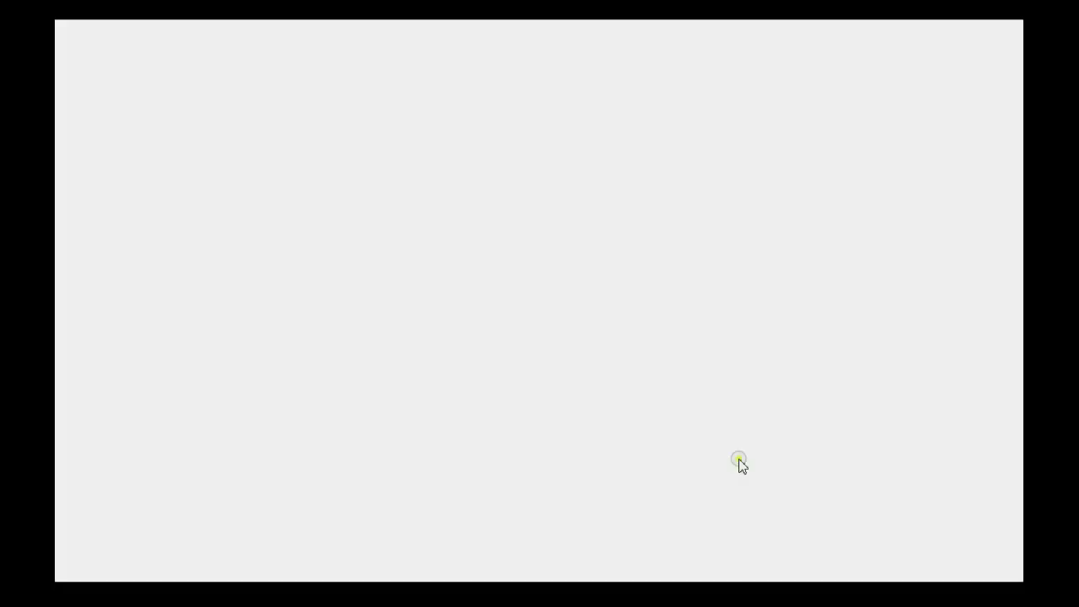
pyautogui.click(739, 460)
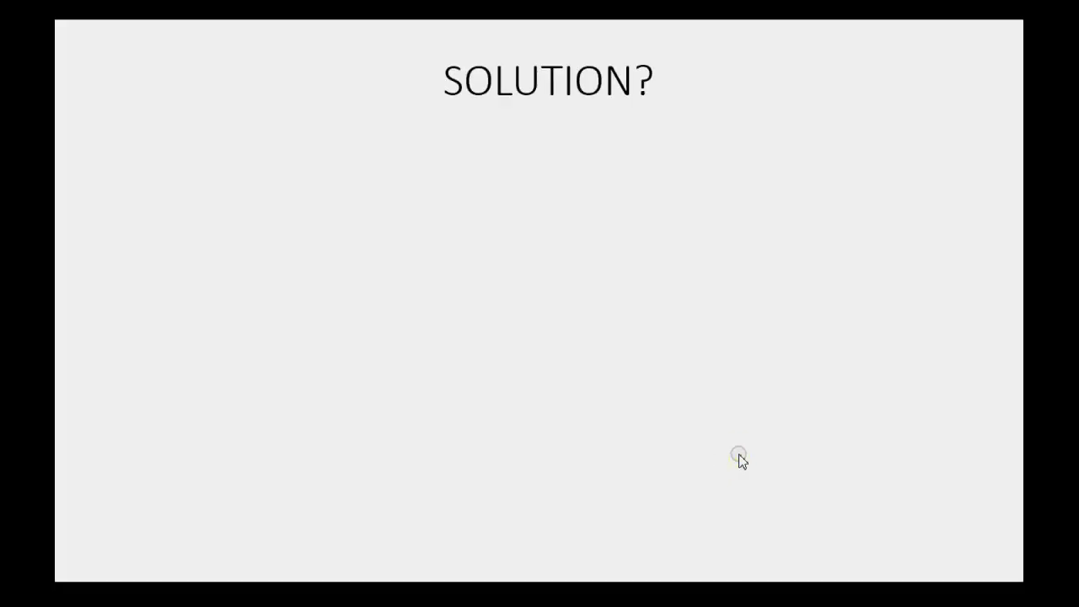
# Step: Reveal the three solution bullets (delete, home currency adjustment, record again), then return to the Trial Balance
pyautogui.click(739, 460)
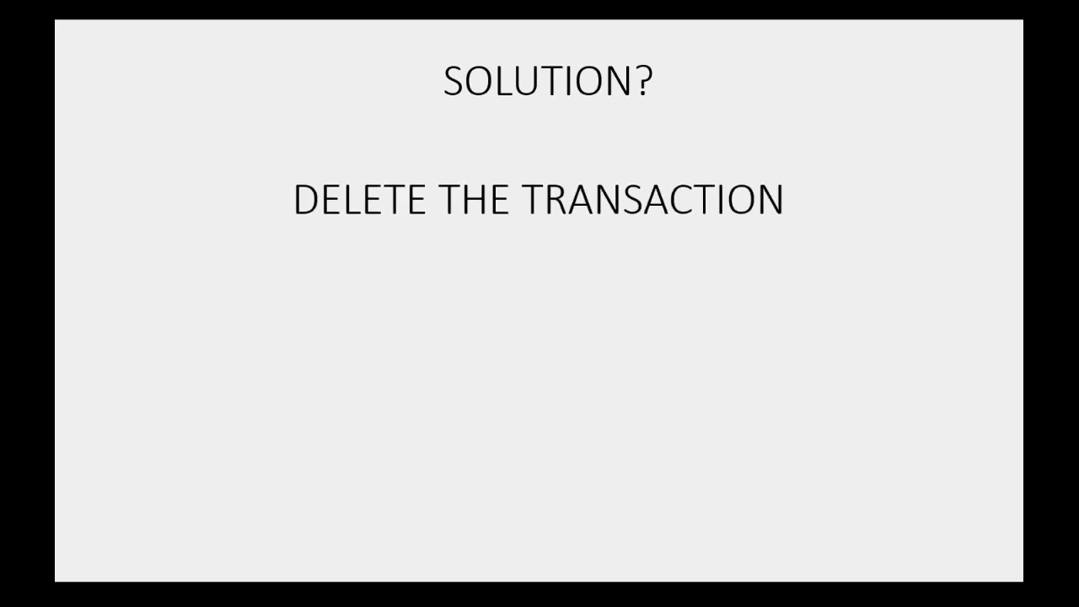
pyautogui.press('Right')
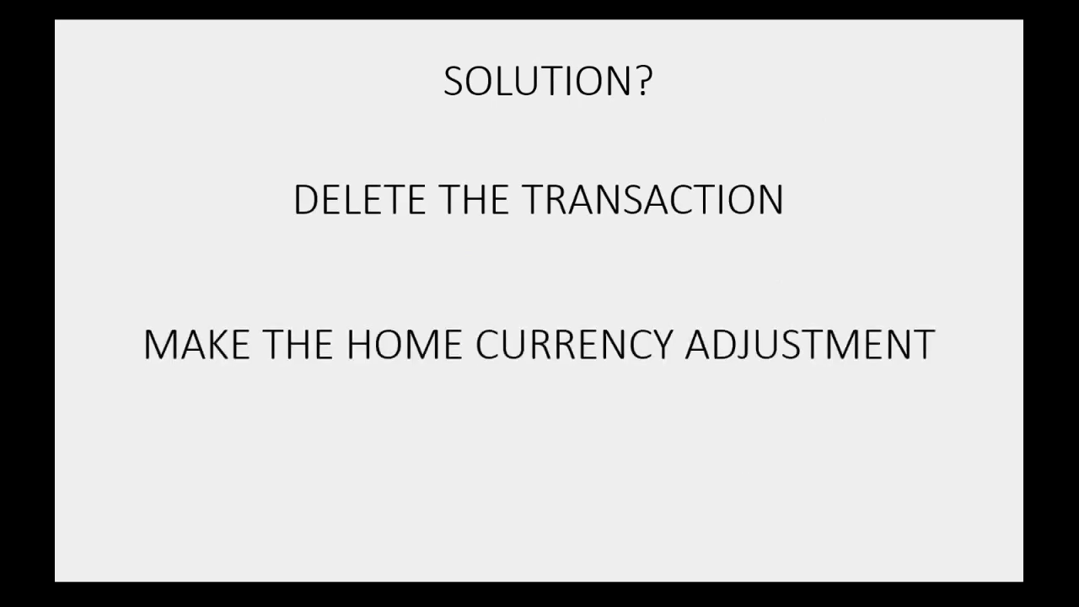
pyautogui.press('Right')
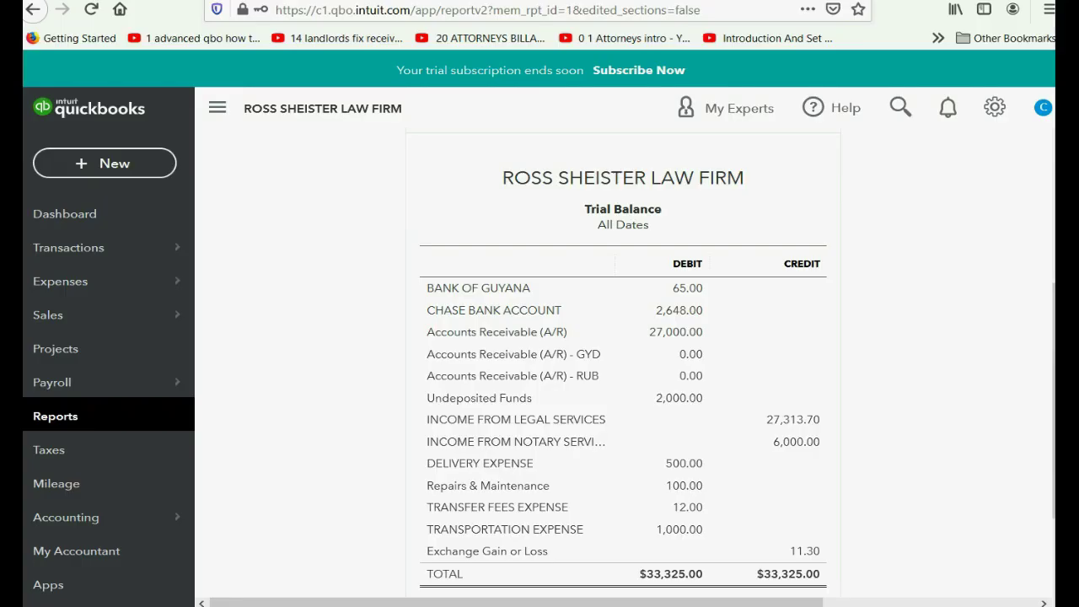
pyautogui.click(969, 419)
# Step: Start a Revalue currency for GYD from the Currencies list, dated 02/17/2021
pyautogui.click(996, 115)
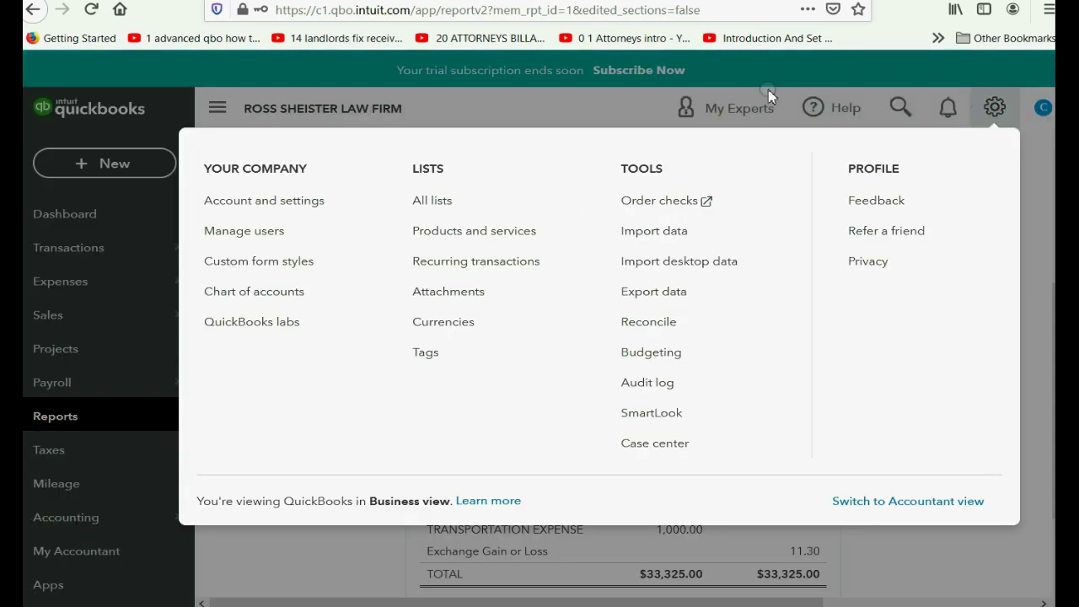
pyautogui.click(464, 323)
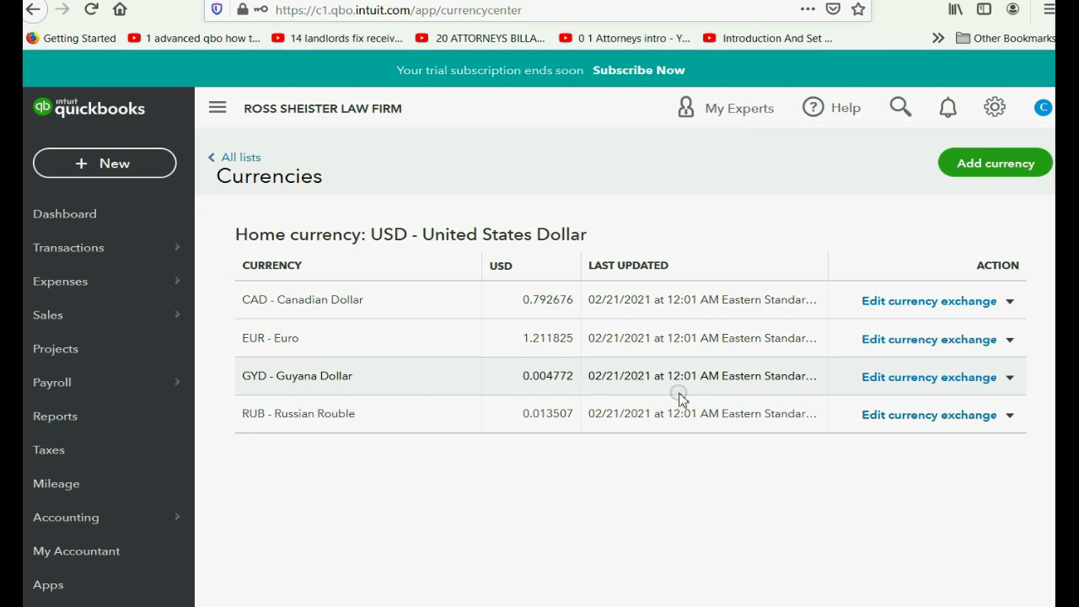
pyautogui.click(1010, 380)
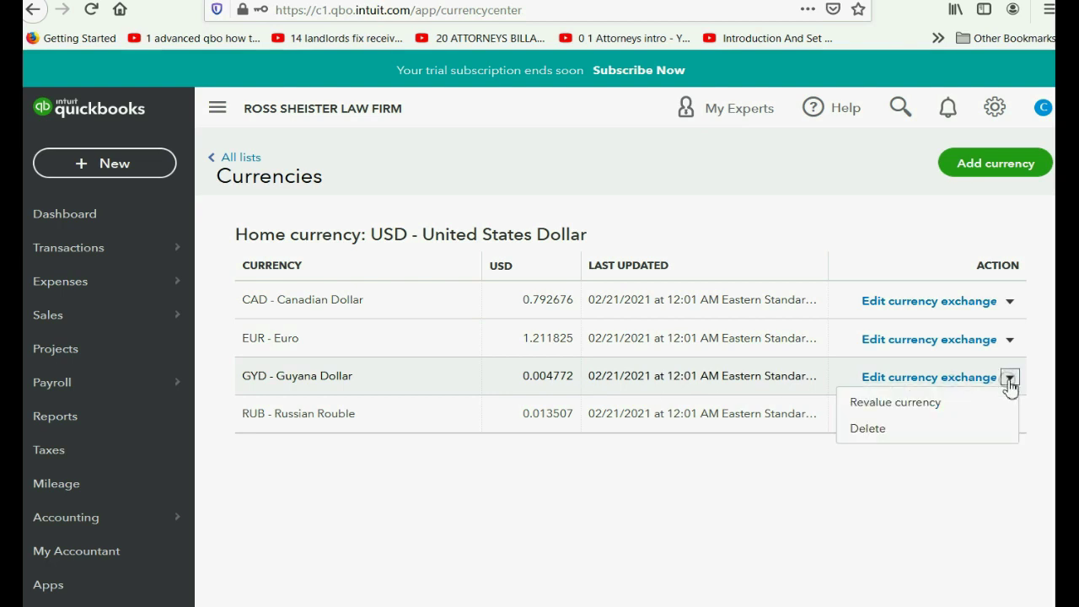
pyautogui.click(927, 407)
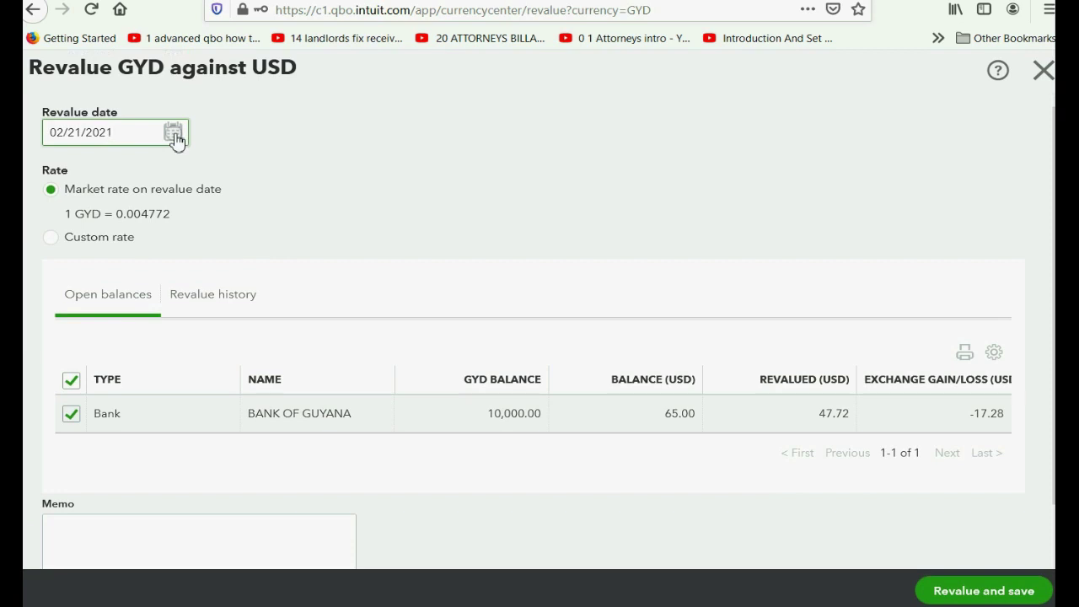
pyautogui.click(71, 413)
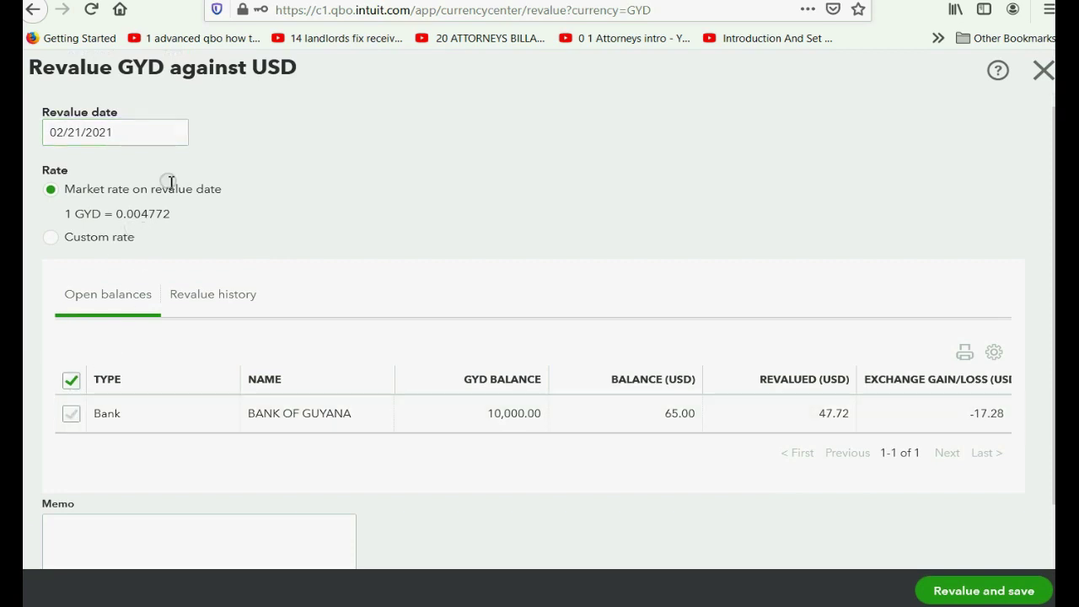
pyautogui.click(173, 132)
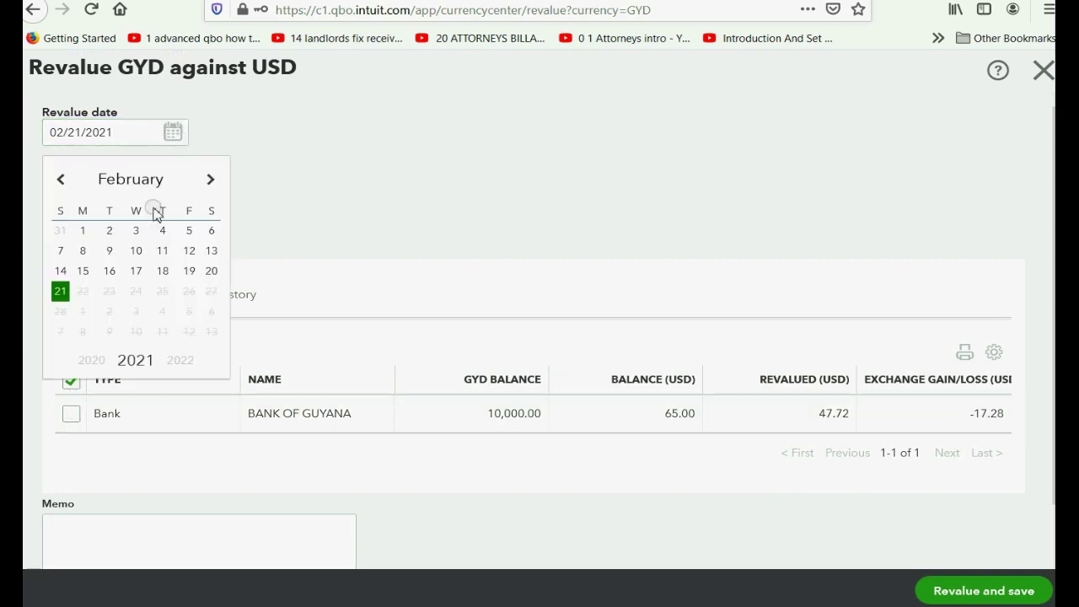
pyautogui.click(138, 270)
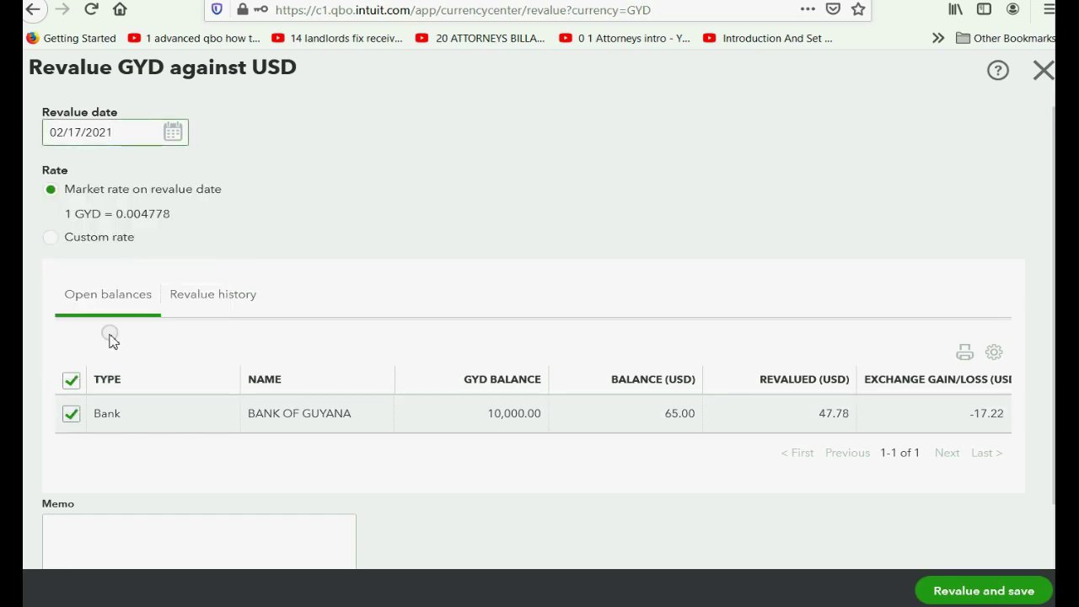
# Step: Apply a custom 0.008 rate and revalue Bank of Guyana for a 15.00 gain
pyautogui.click(70, 413)
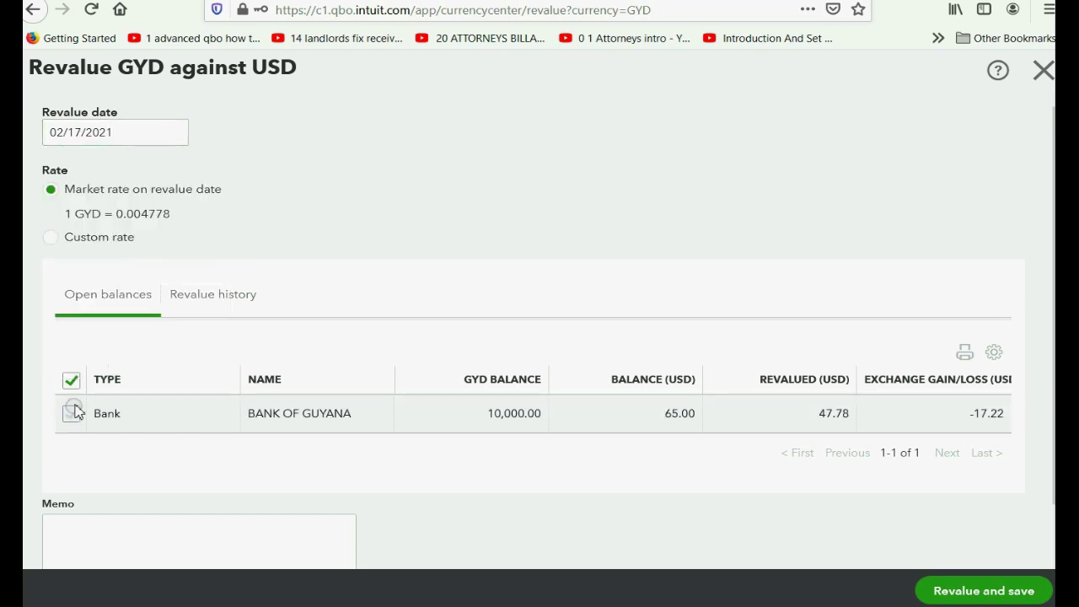
pyautogui.click(54, 238)
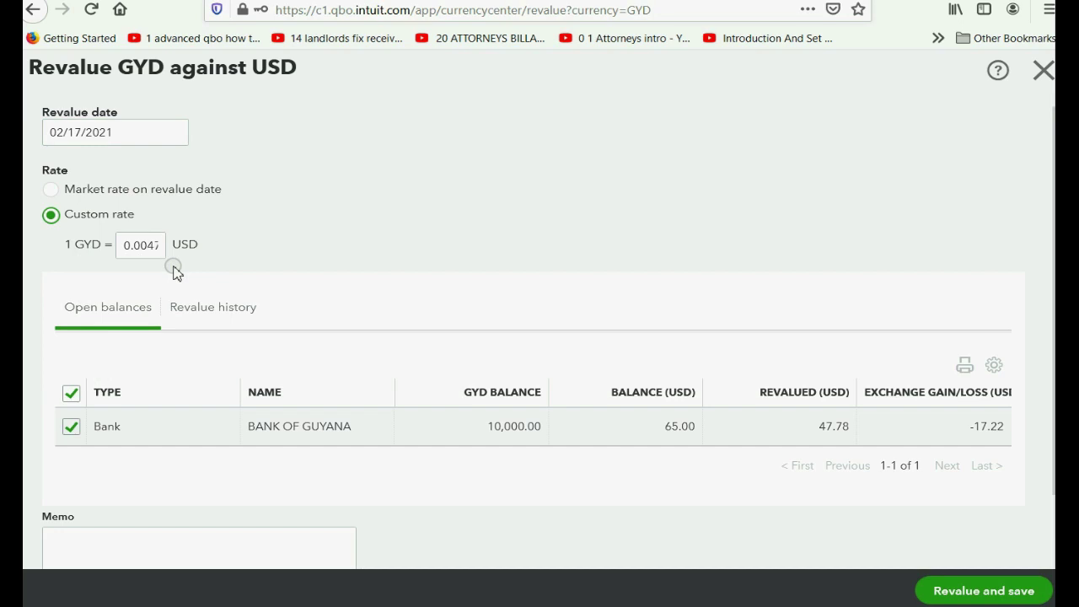
pyautogui.click(72, 428)
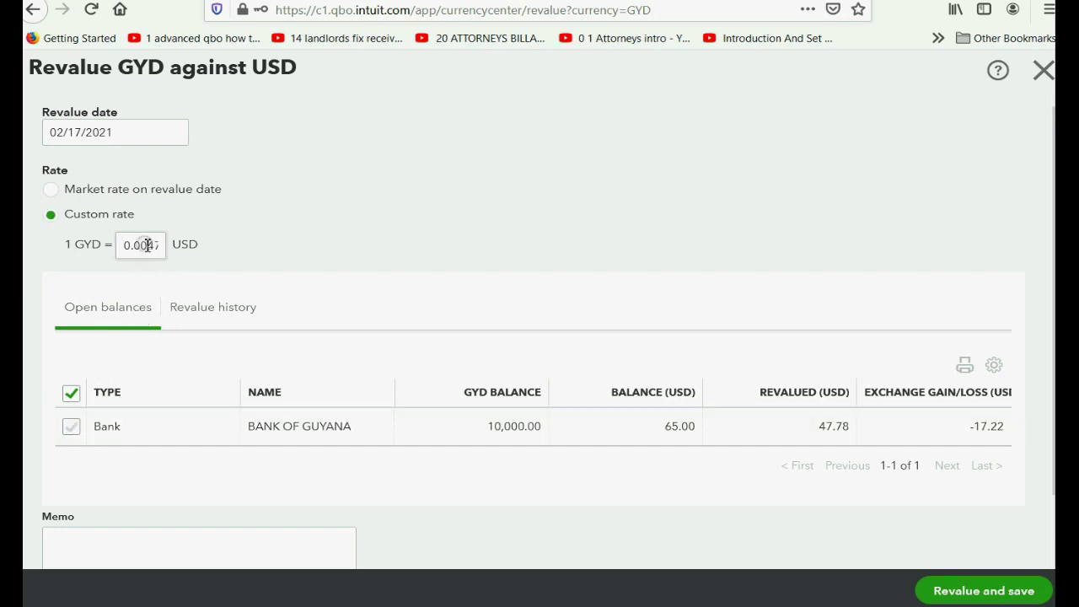
pyautogui.moveTo(139, 244); pyautogui.dragTo(177, 245)
pyautogui.write('8')
pyautogui.press('Tab')
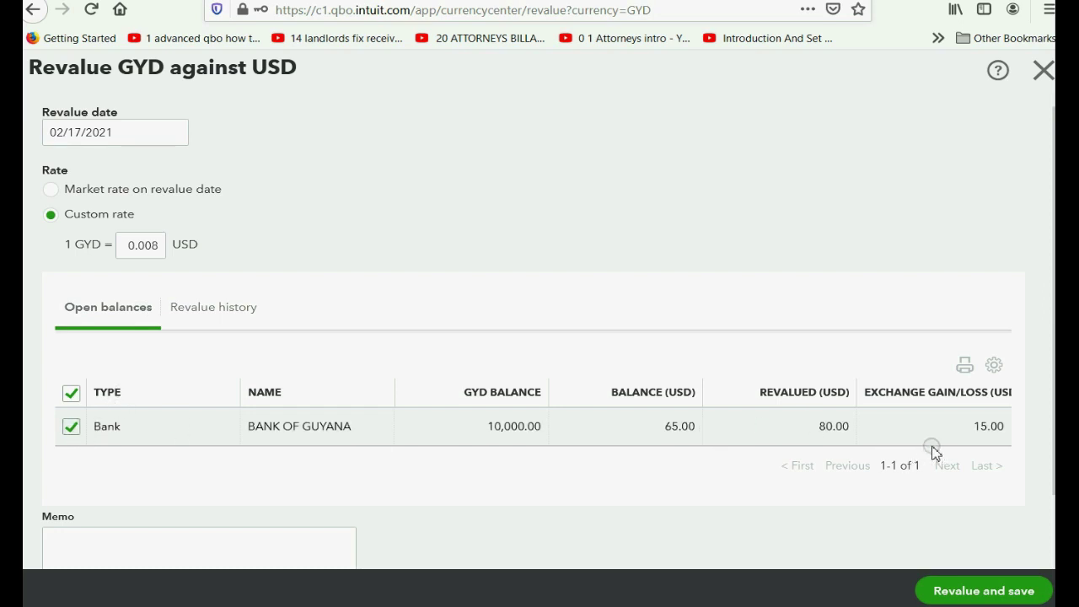
pyautogui.click(963, 593)
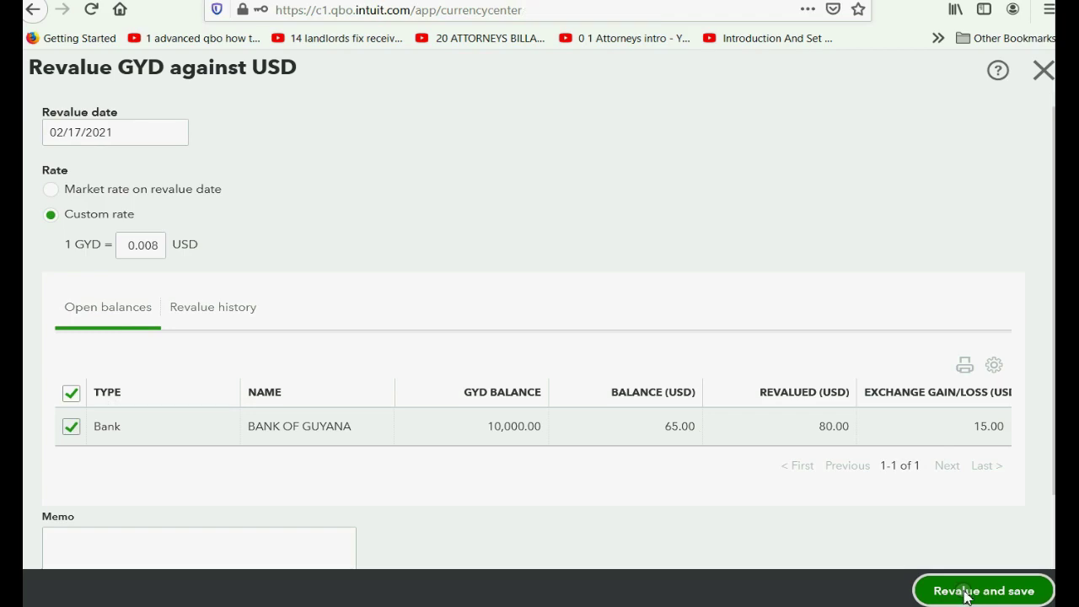
pyautogui.click(745, 403)
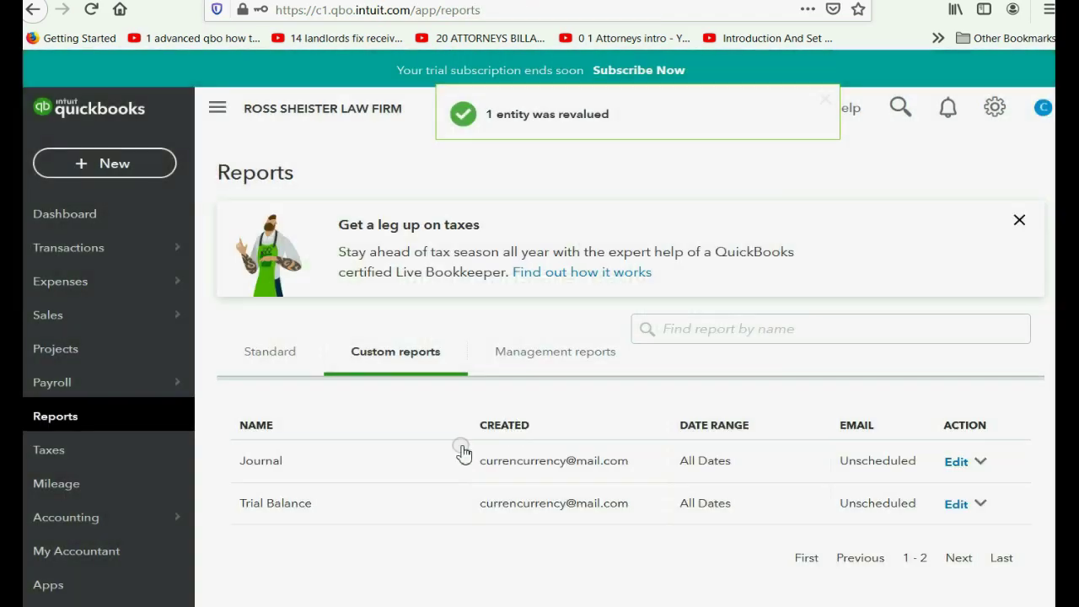
# Step: Open the Trial Balance report and review Bank of Guyana at 80.00 with $33,340.00 totals
pyautogui.click(306, 504)
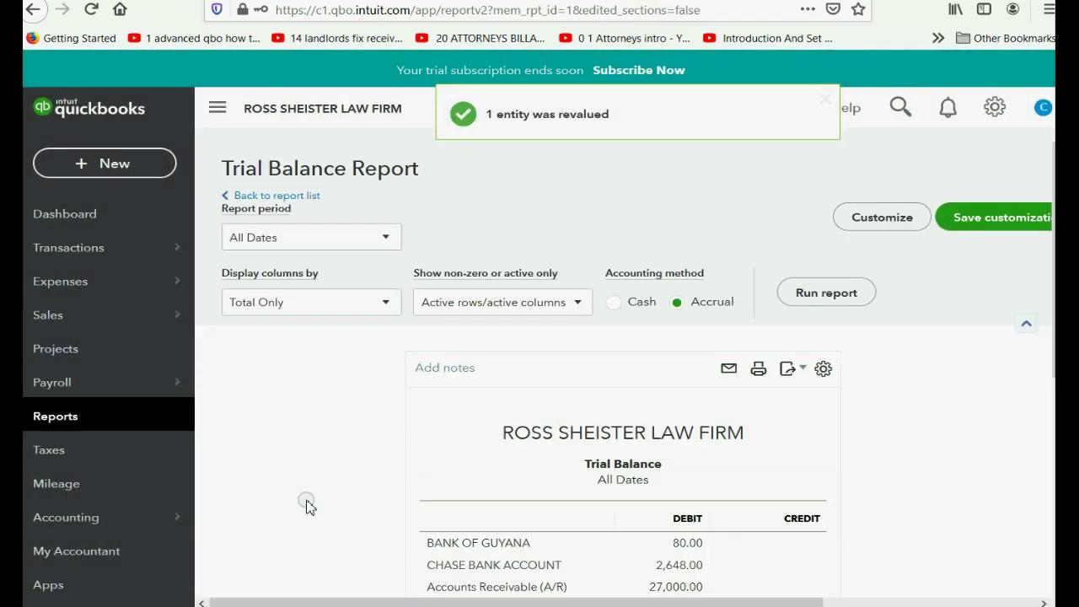
pyautogui.scroll(-3, 512, 408)
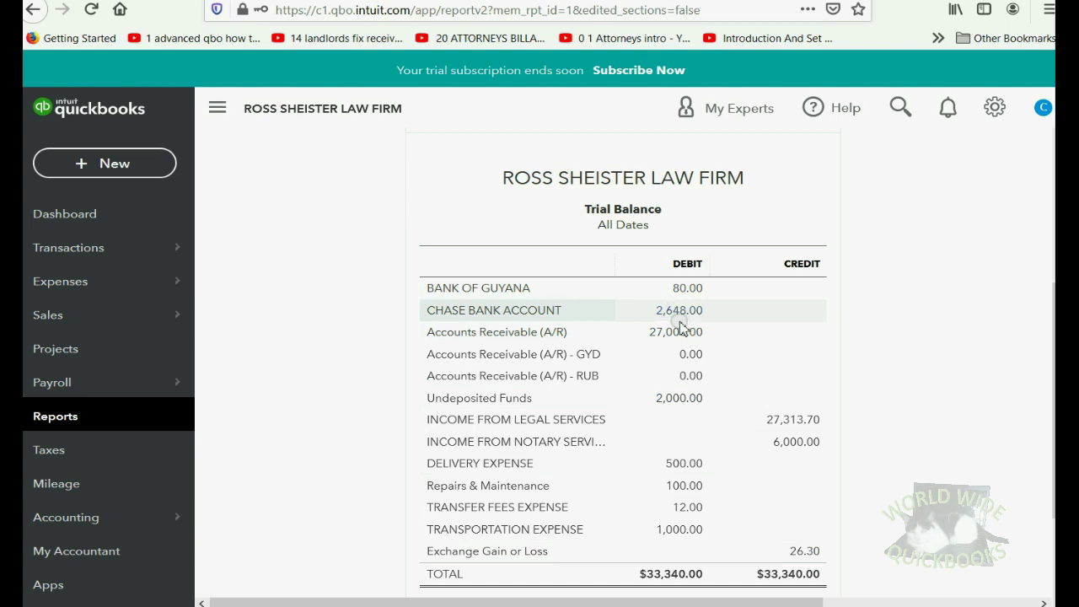
# Step: Start a new check from BANK OF GUYANA at a 0.008 rate for this transaction only
pyautogui.click(994, 111)
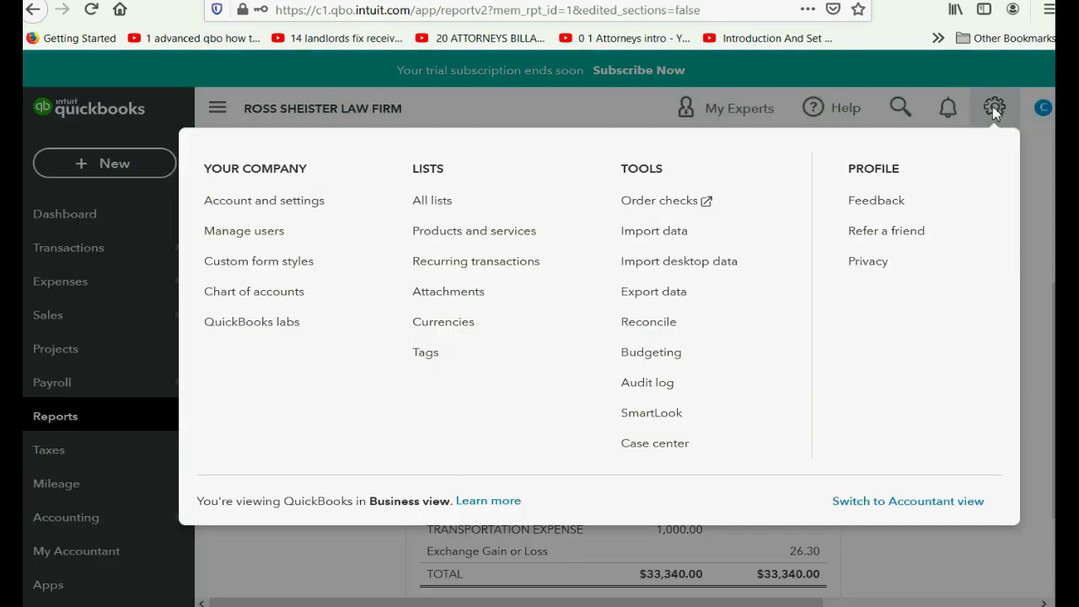
pyautogui.click(124, 168)
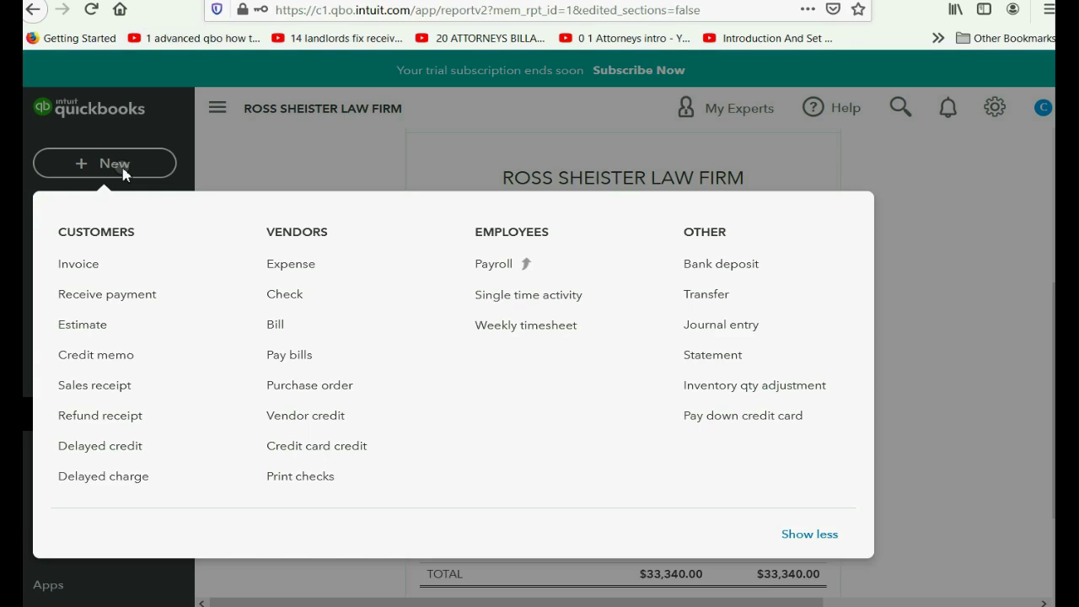
pyautogui.click(285, 297)
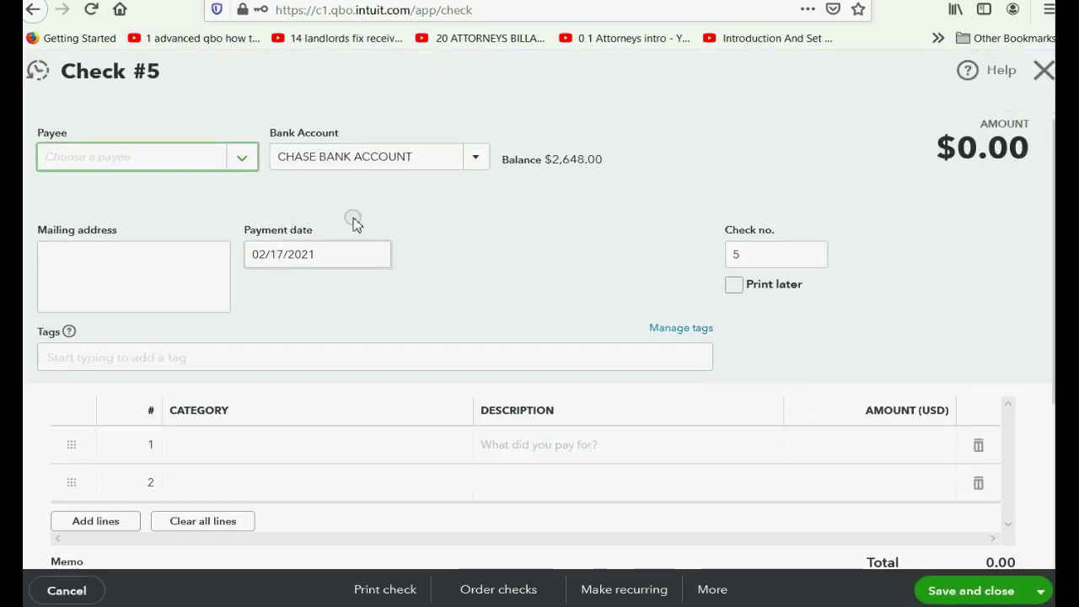
pyautogui.click(477, 162)
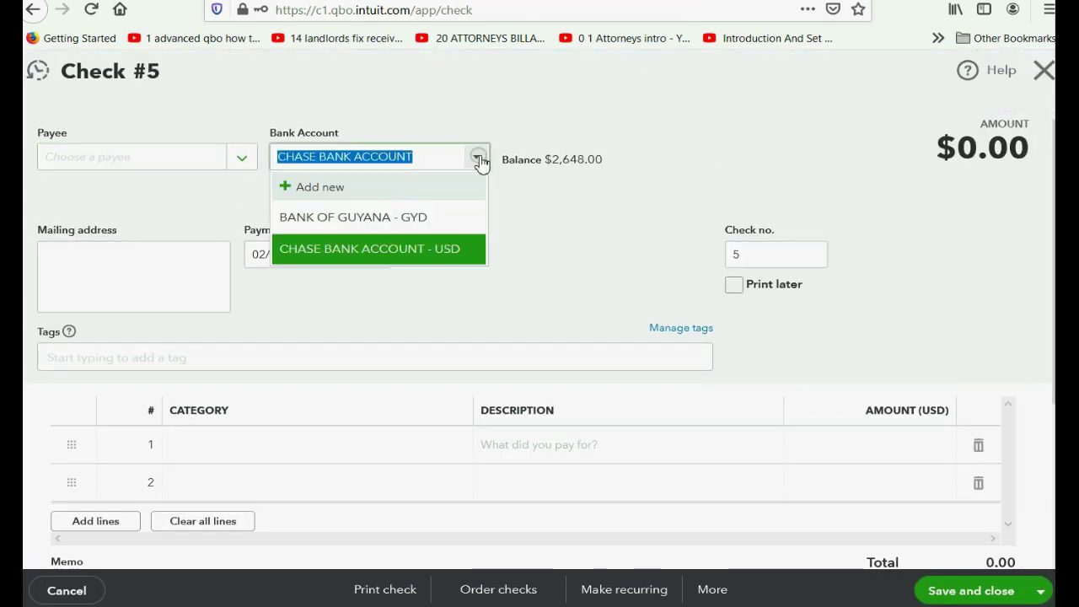
pyautogui.click(426, 223)
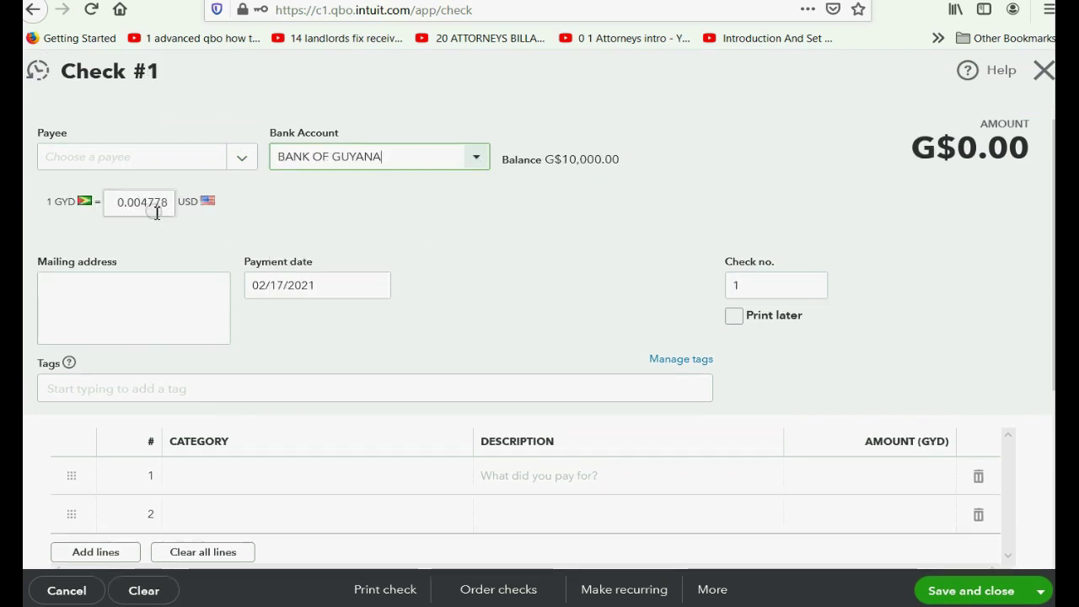
pyautogui.moveTo(140, 202); pyautogui.dragTo(172, 203)
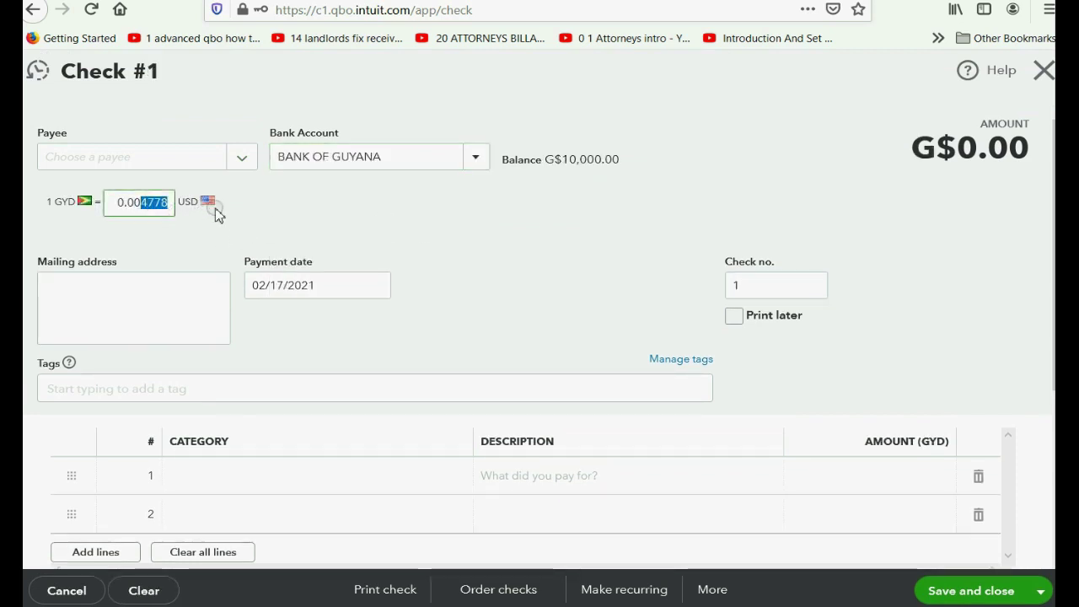
pyautogui.write('8')
pyautogui.click(215, 215)
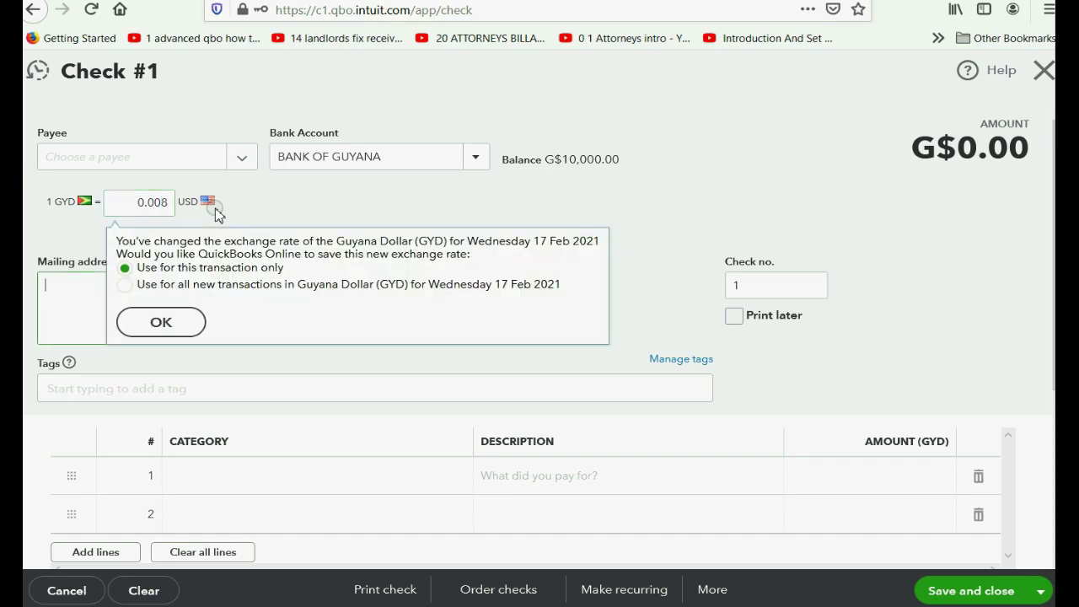
pyautogui.click(159, 321)
# Step: Date the check 02/17/2021, pay the GYD vendor, and charge 10,000 to DELIVERY EXPENSE
pyautogui.click(397, 291)
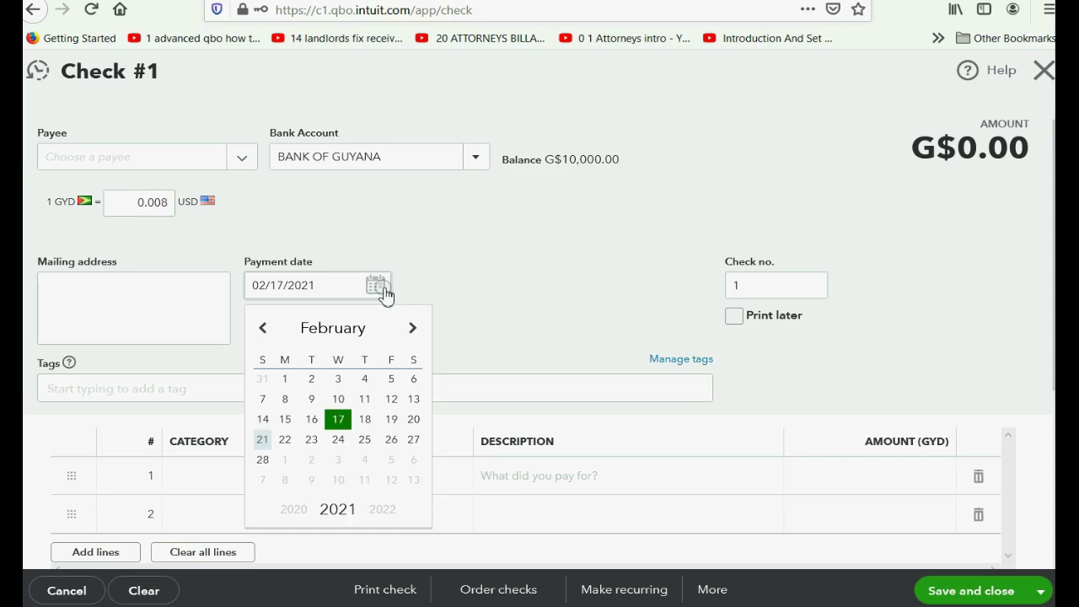
pyautogui.click(342, 420)
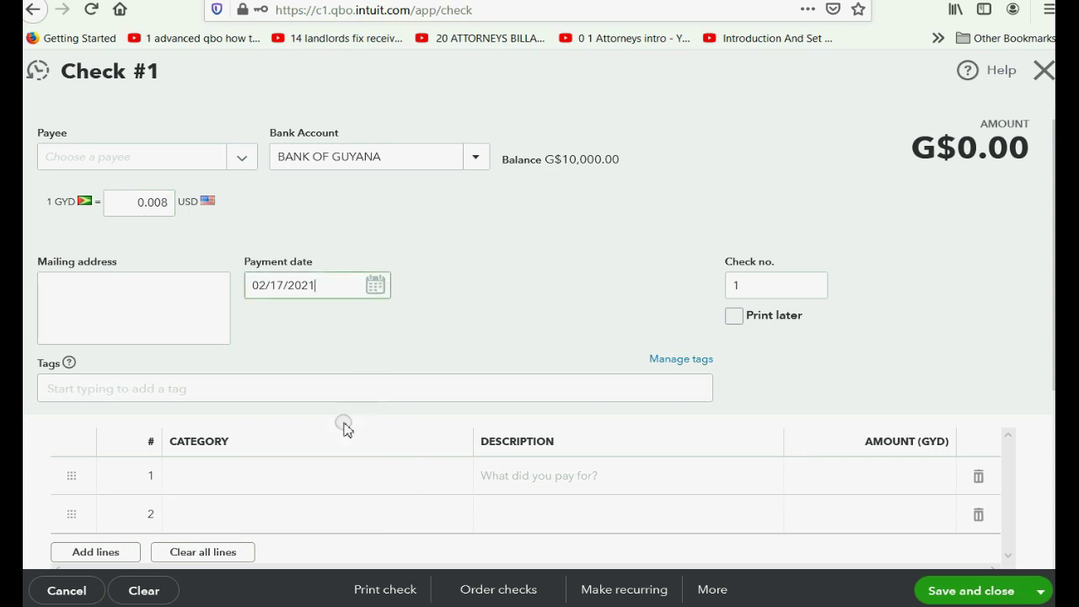
pyautogui.click(241, 162)
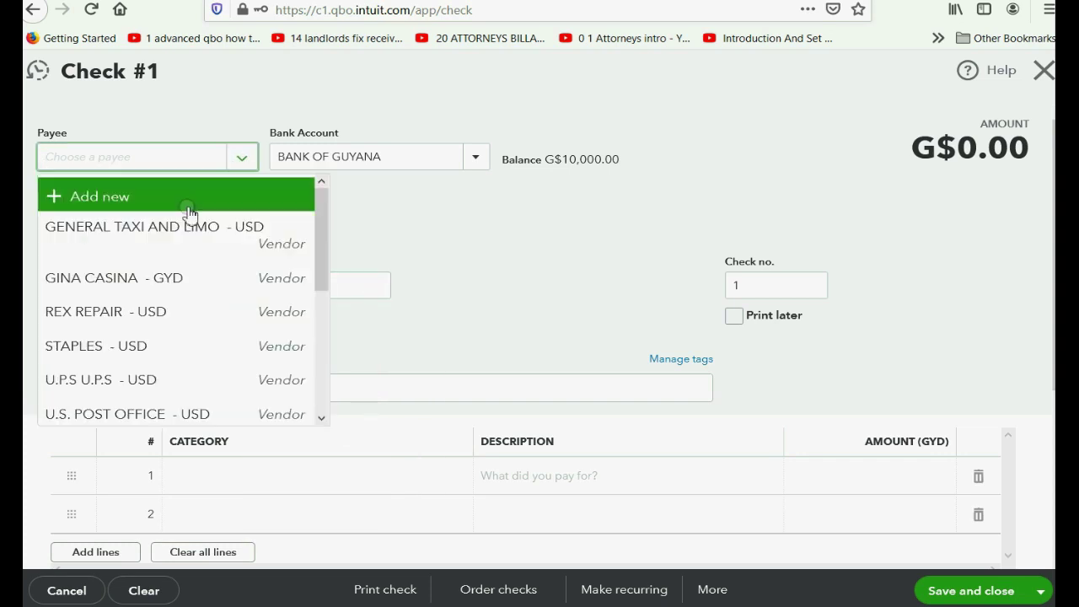
pyautogui.click(164, 278)
pyautogui.click(328, 479)
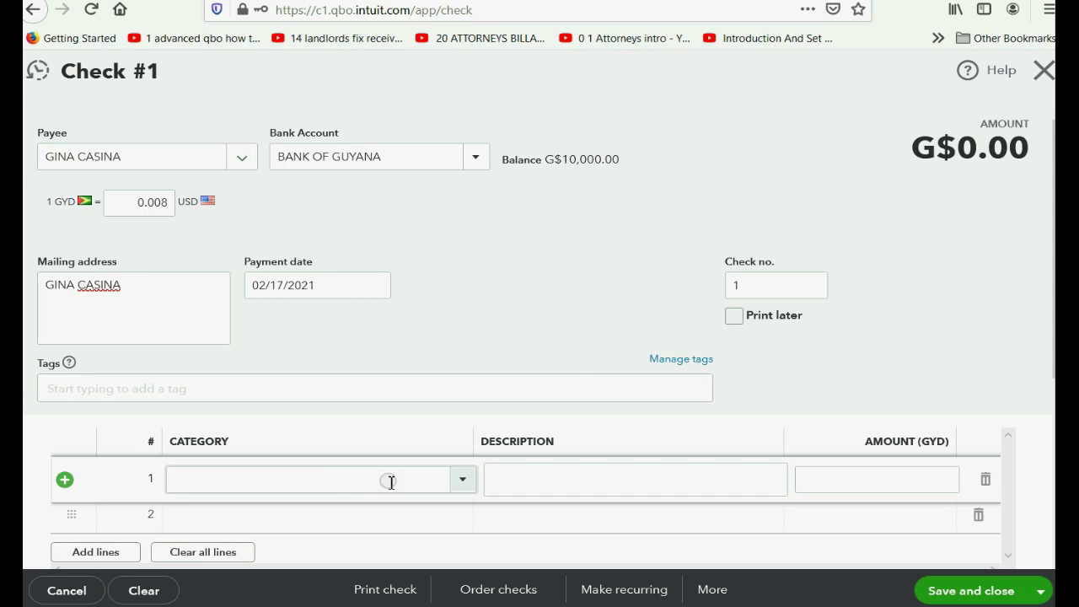
pyautogui.click(462, 481)
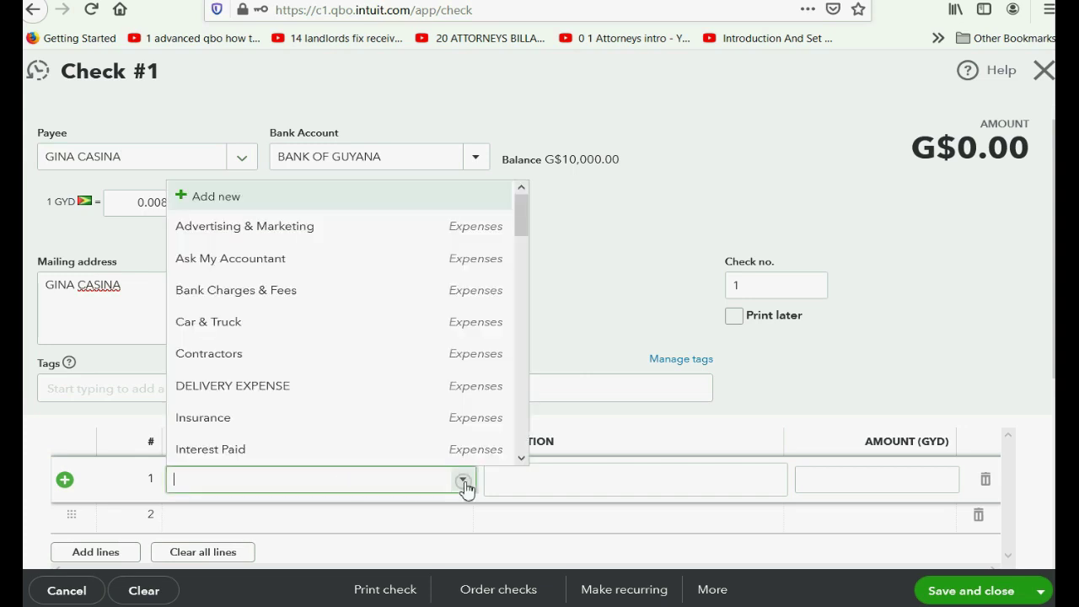
pyautogui.click(368, 393)
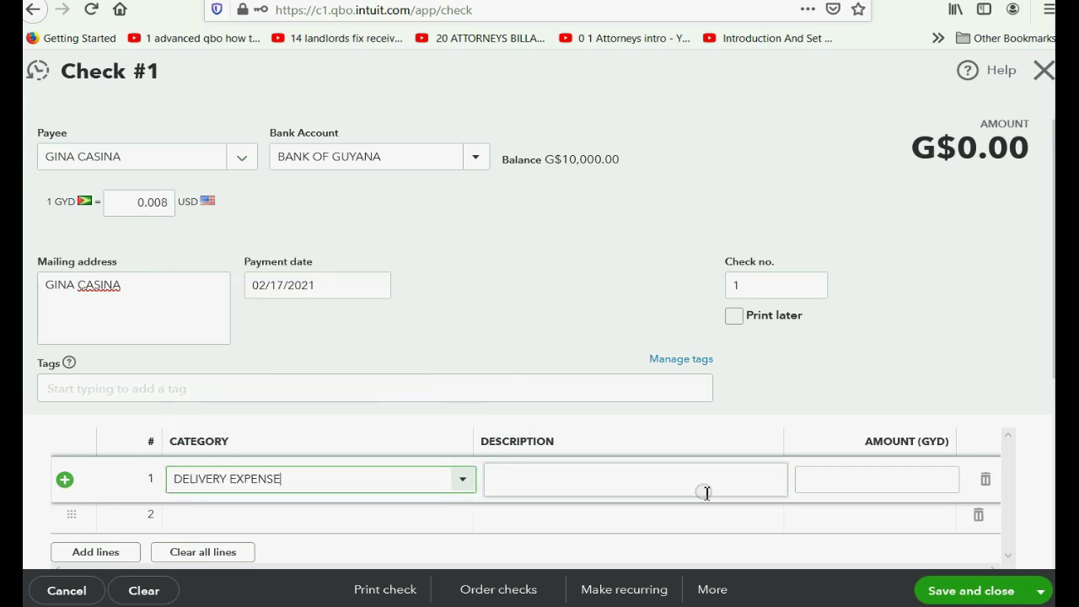
pyautogui.click(825, 482)
pyautogui.write('10,000')
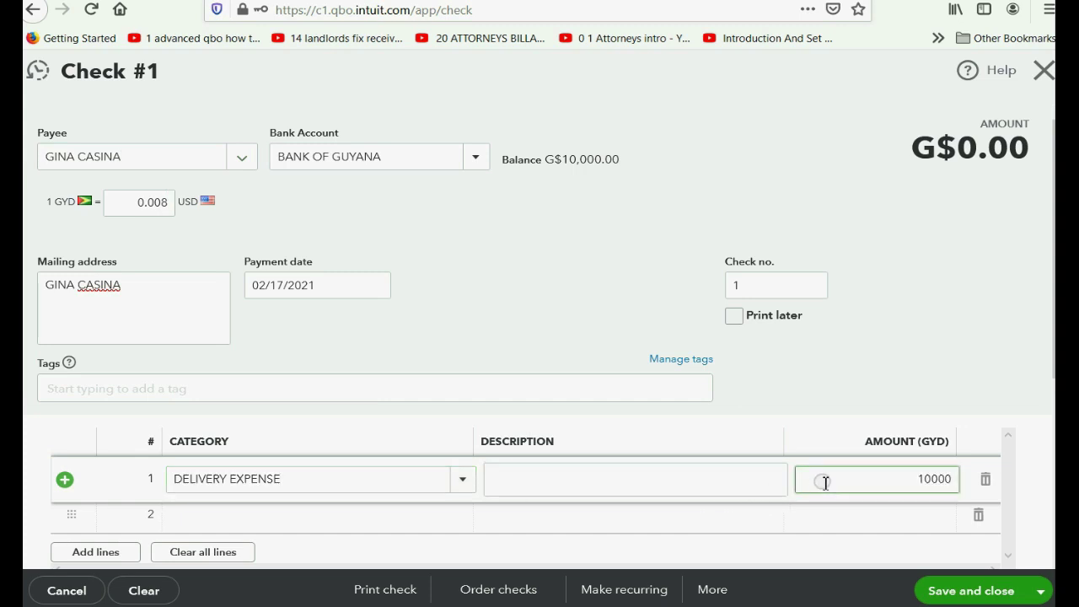
pyautogui.press('Tab')
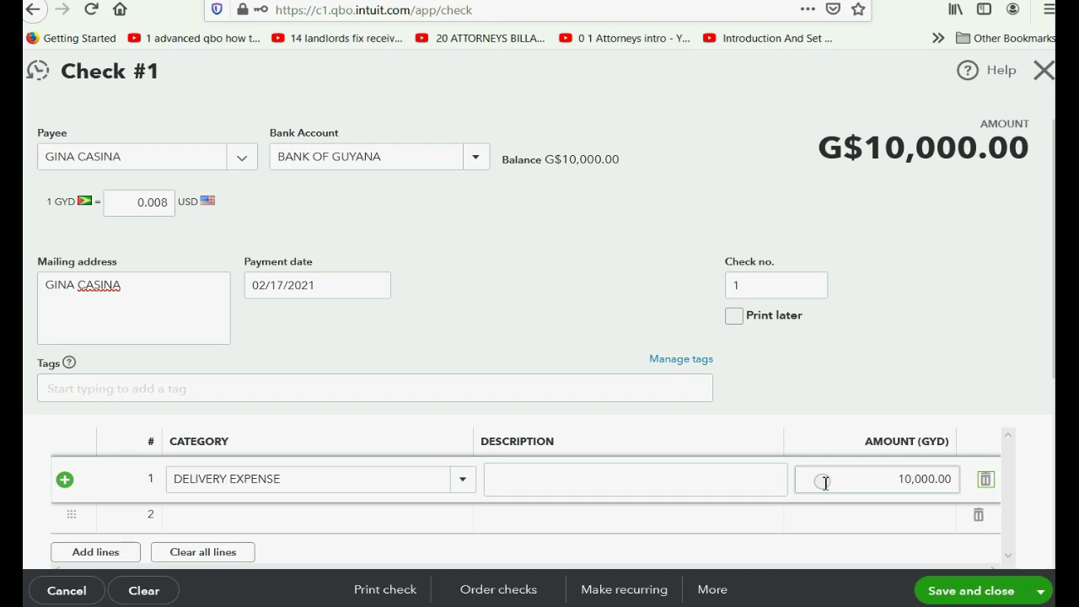
# Step: Save the check and review the Trial Balance showing Bank of Guyana at 0.00
pyautogui.click(982, 595)
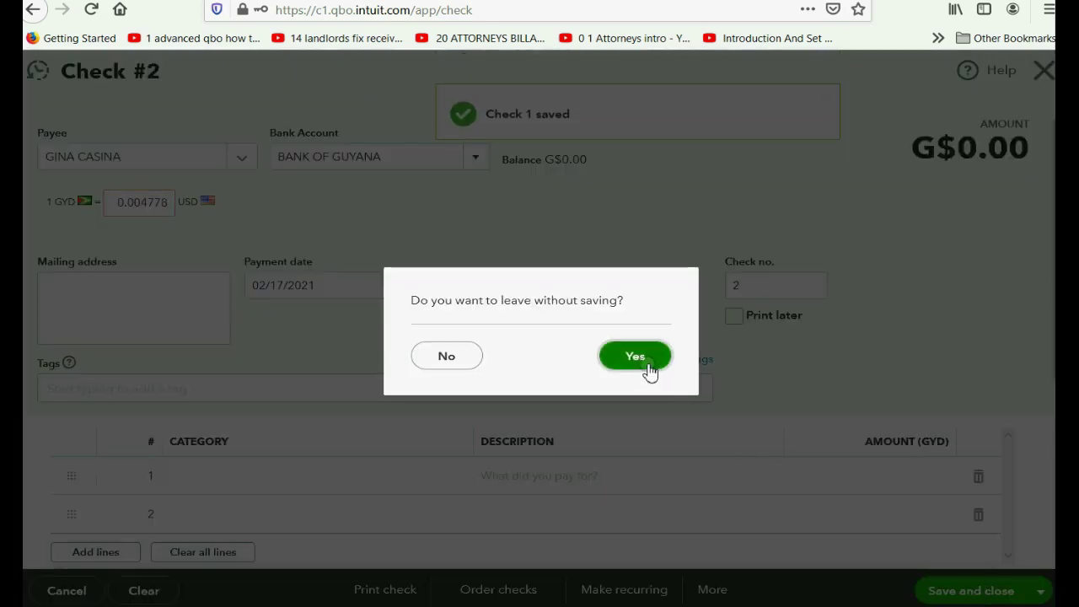
pyautogui.click(645, 371)
pyautogui.scroll(-3, 655, 378)
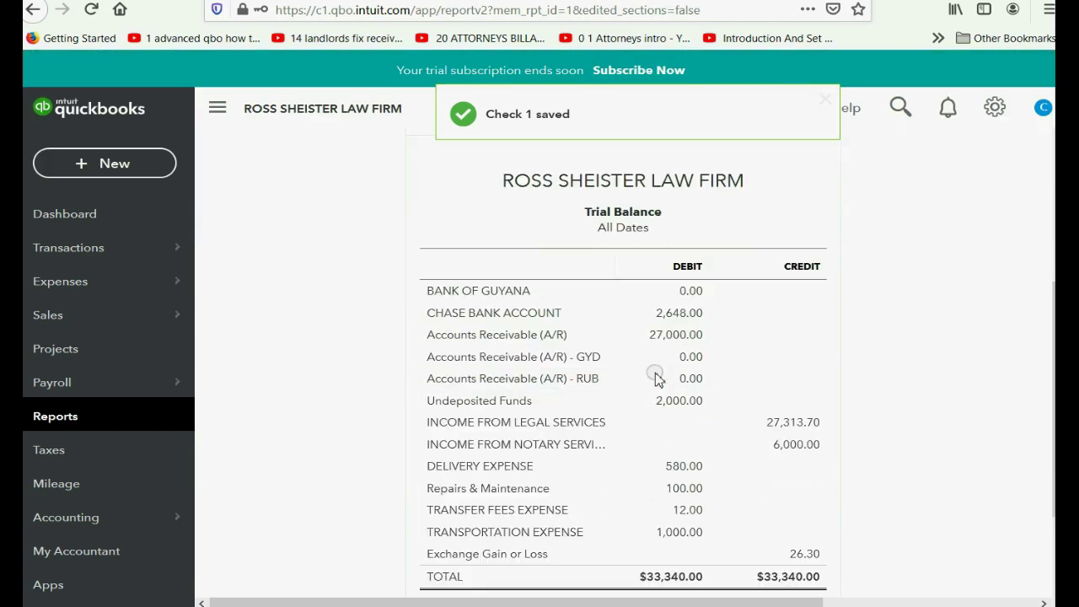